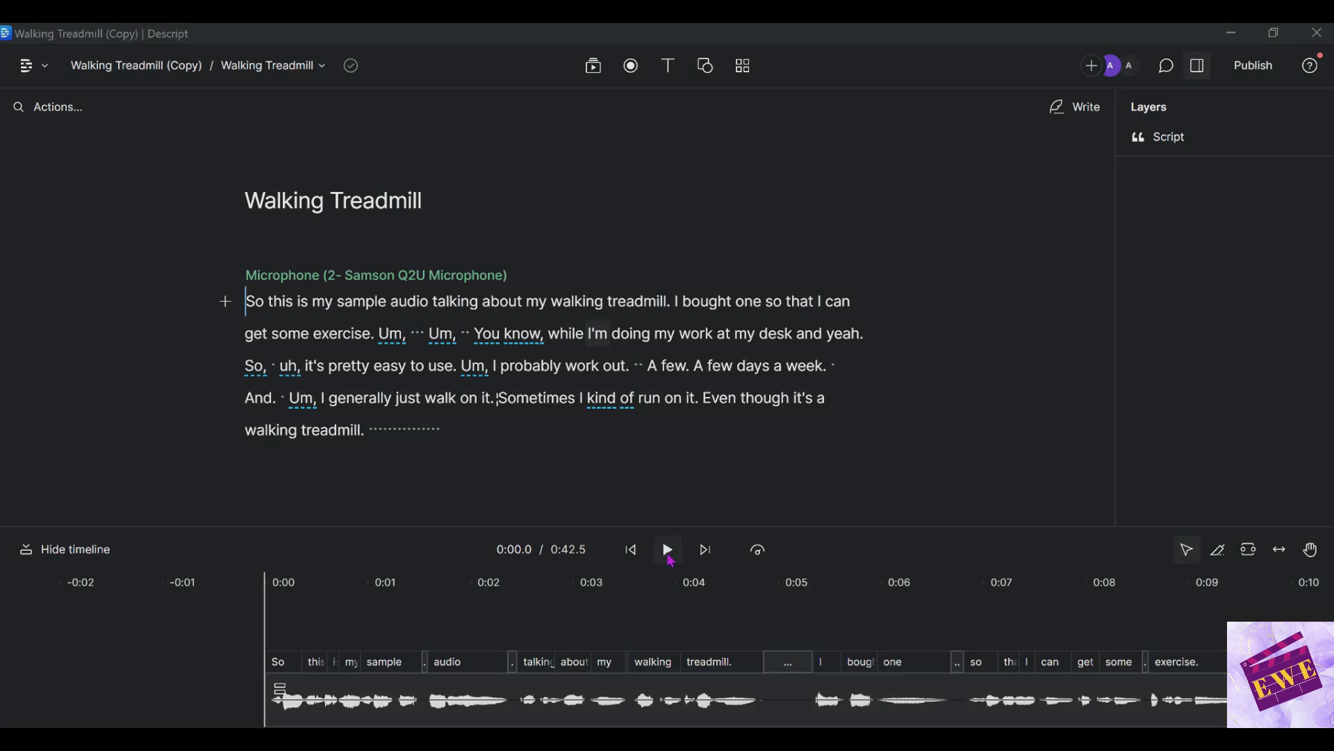
# Step: Play the Walking Treadmill recording and pause it near the end at 0:39
pyautogui.click(668, 549)
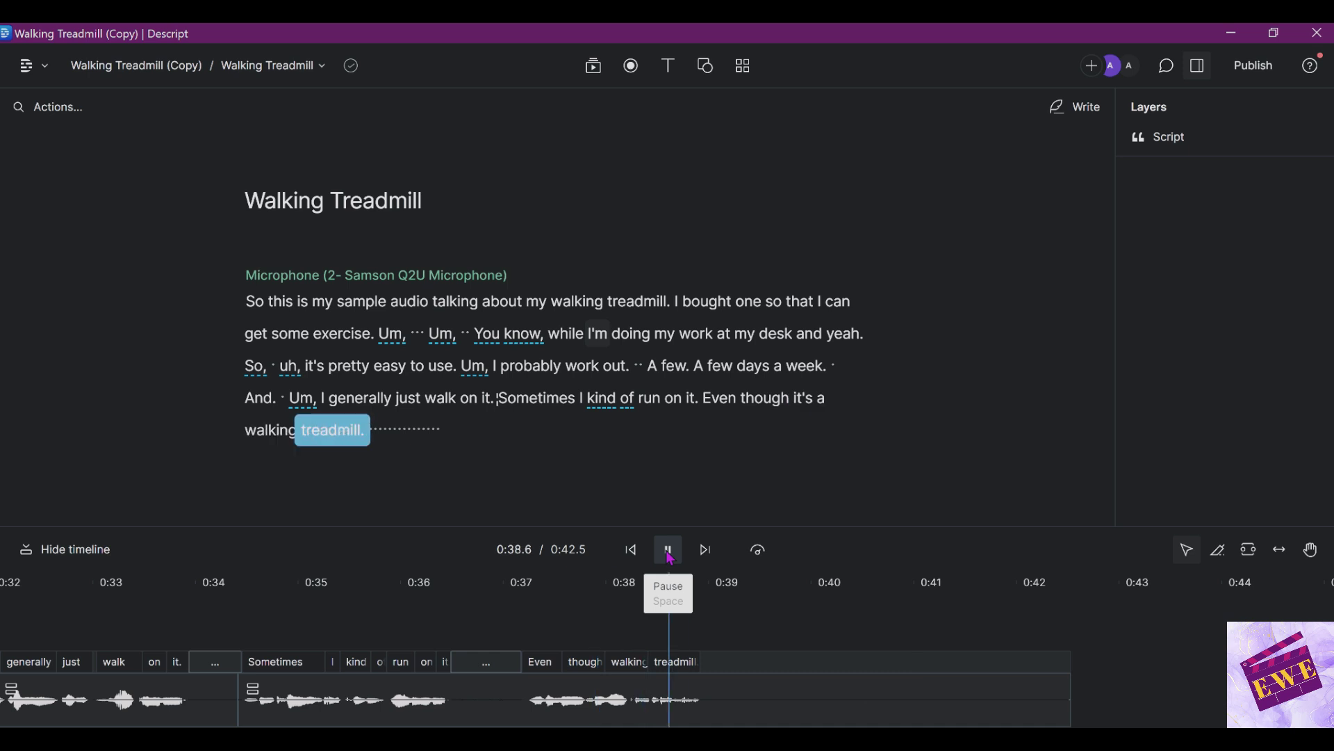
pyautogui.click(669, 550)
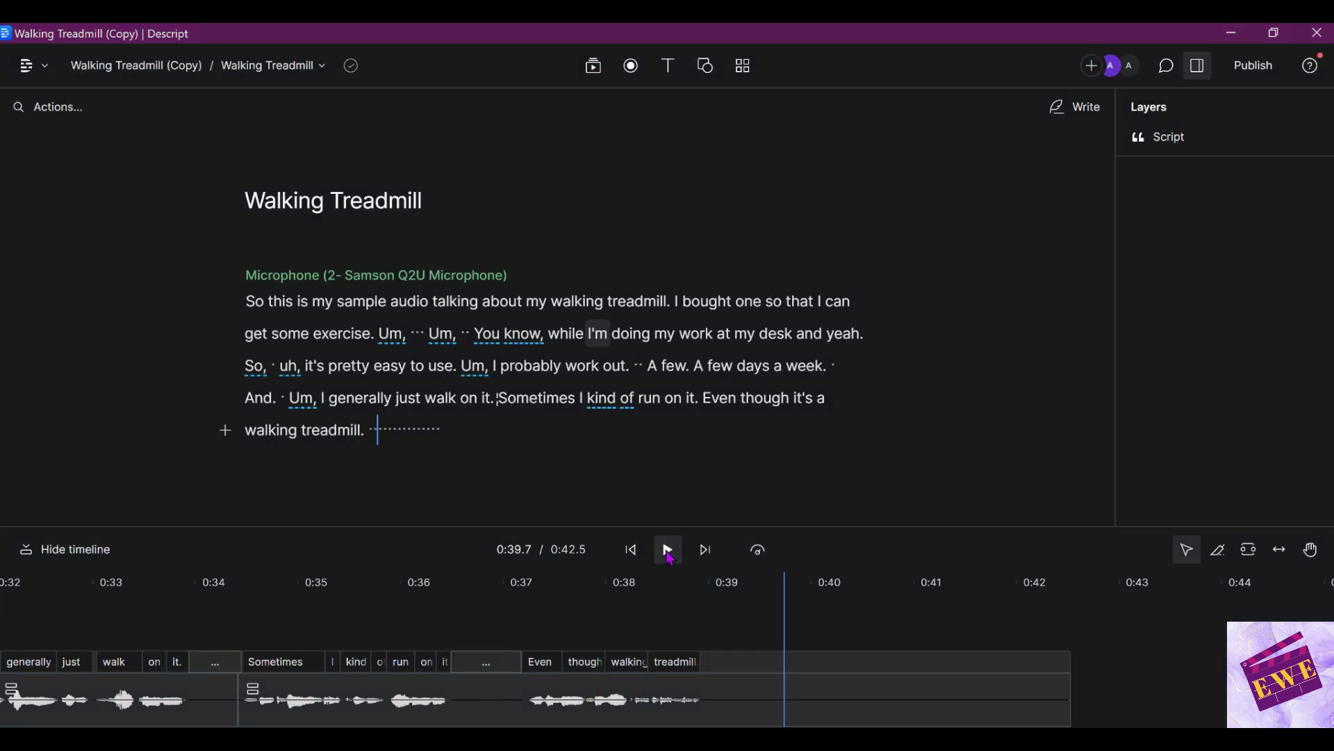
# Step: Run 'Remove filler words…' from the Actions palette to list the five filler matches
pyautogui.click(40, 104)
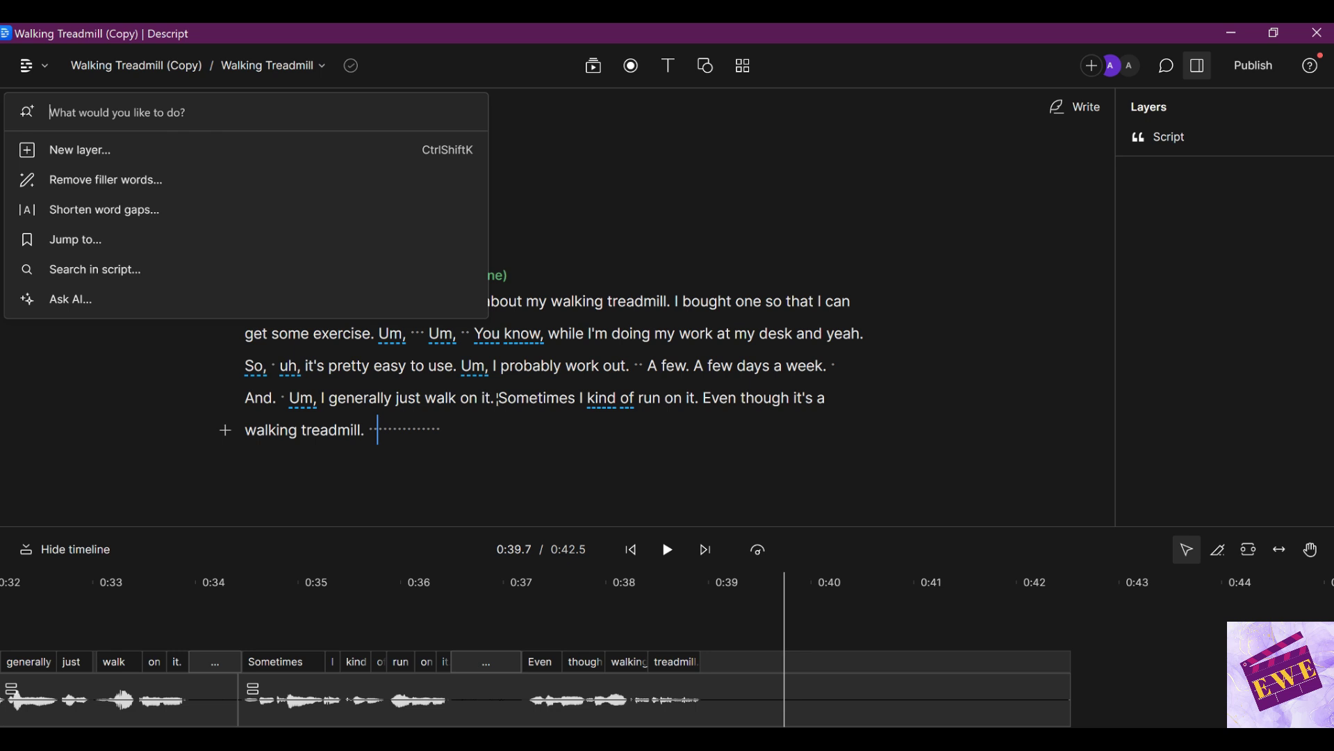
pyautogui.click(76, 191)
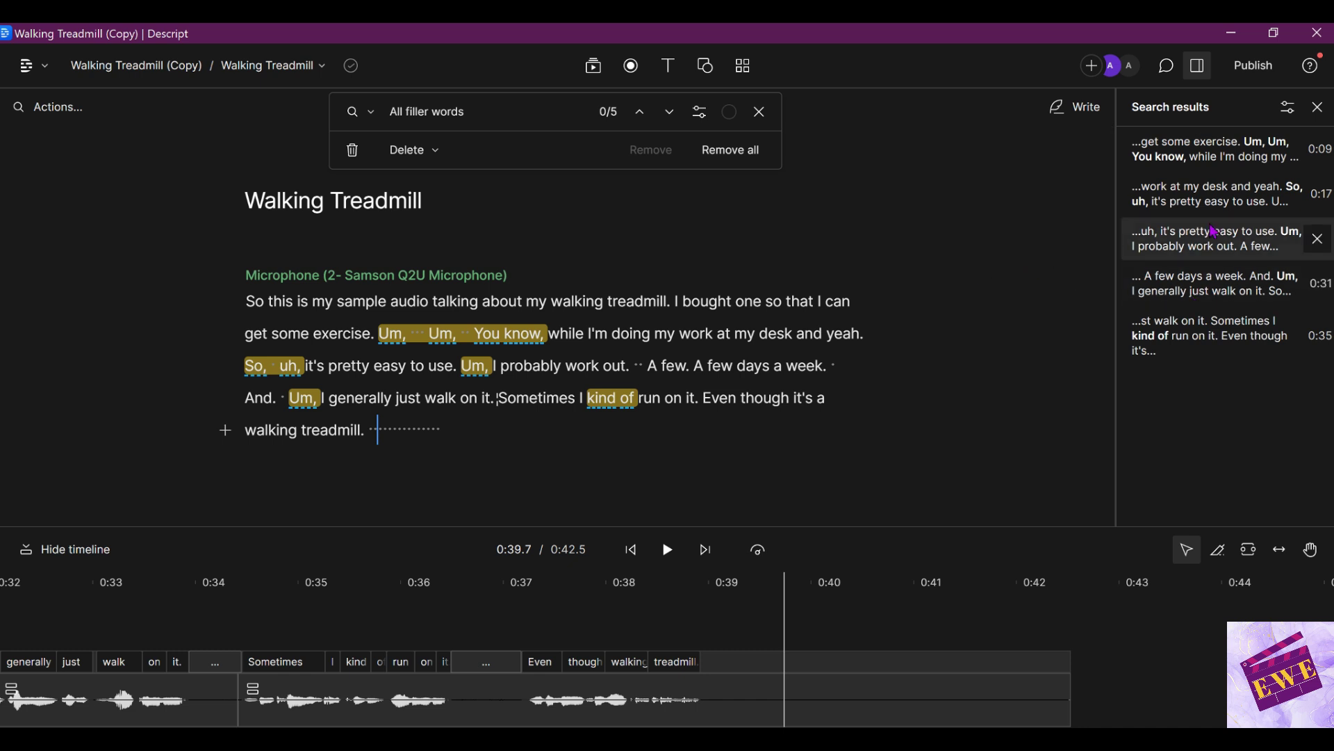
# Step: Play back the 'So, uh,' filler match at 0:17
pyautogui.click(1166, 196)
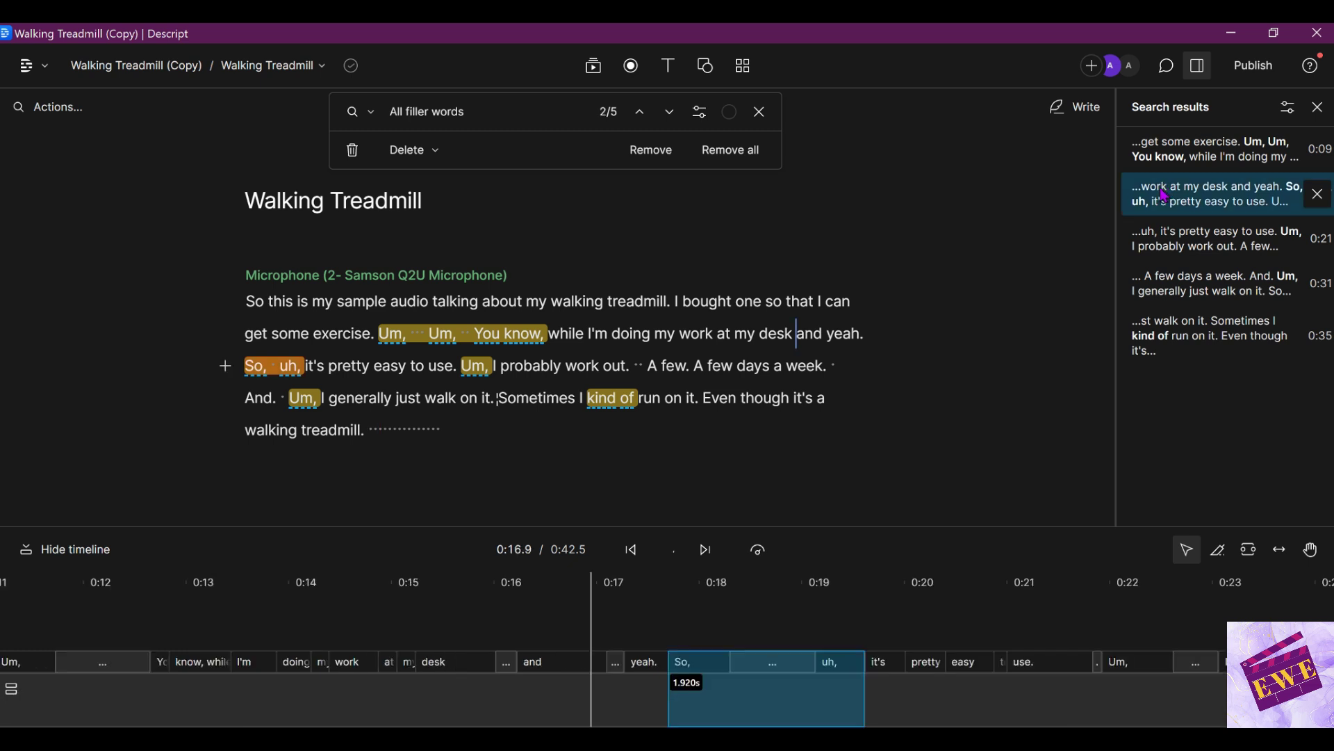
pyautogui.press('space')
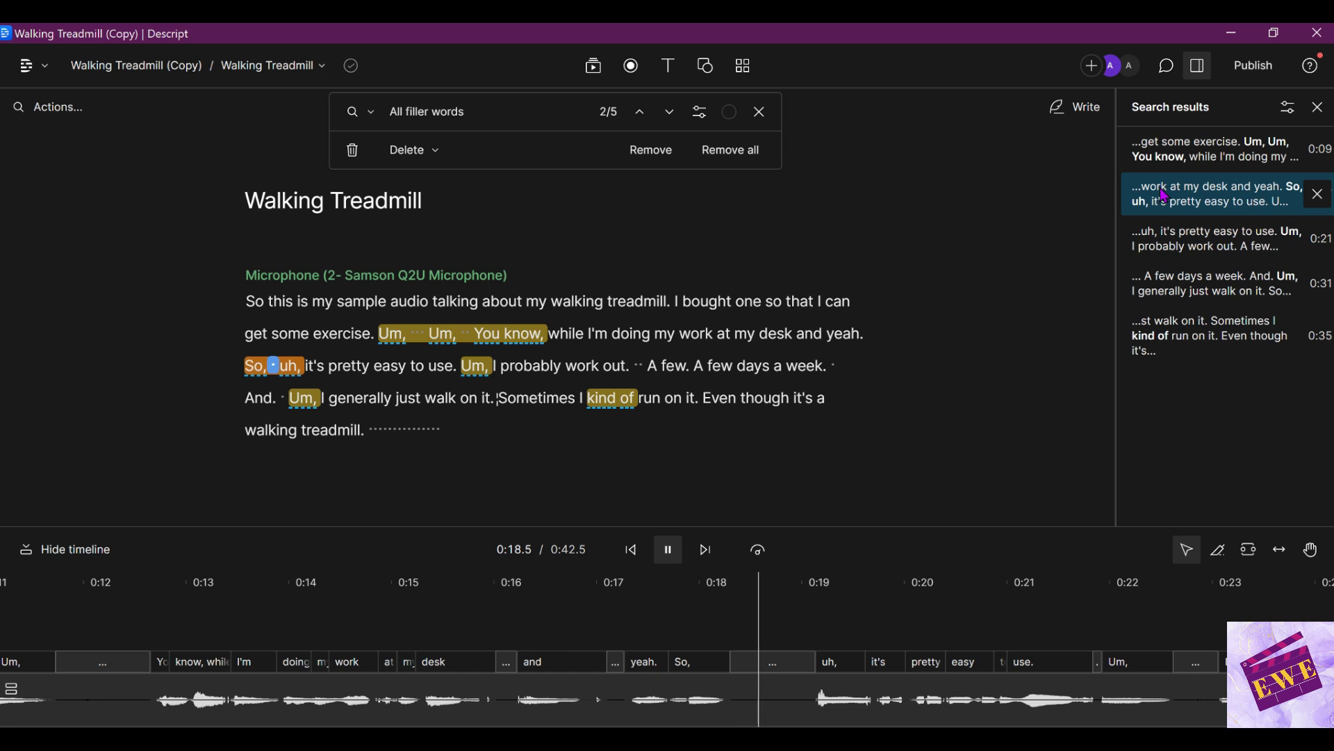
pyautogui.press('space')
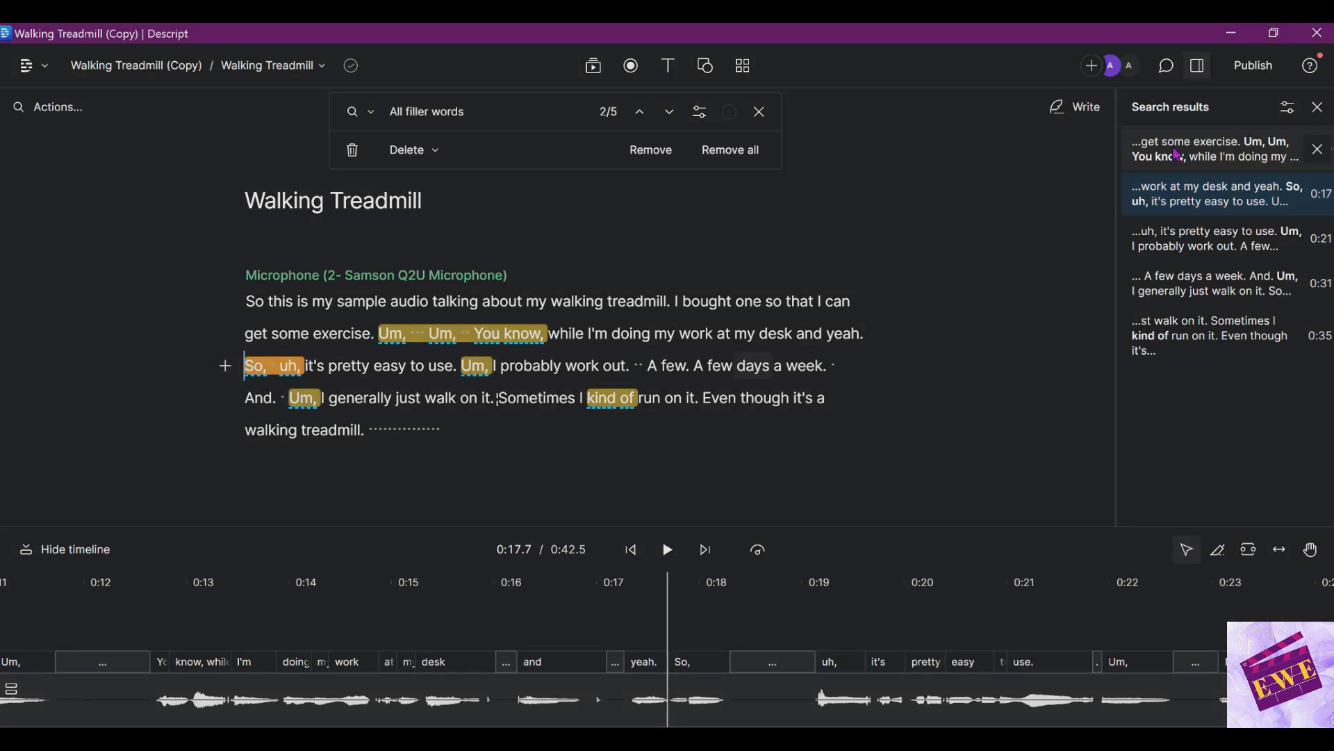
# Step: Play the first filler match at 0:09, then replay the 'So, uh,' match
pyautogui.click(1176, 154)
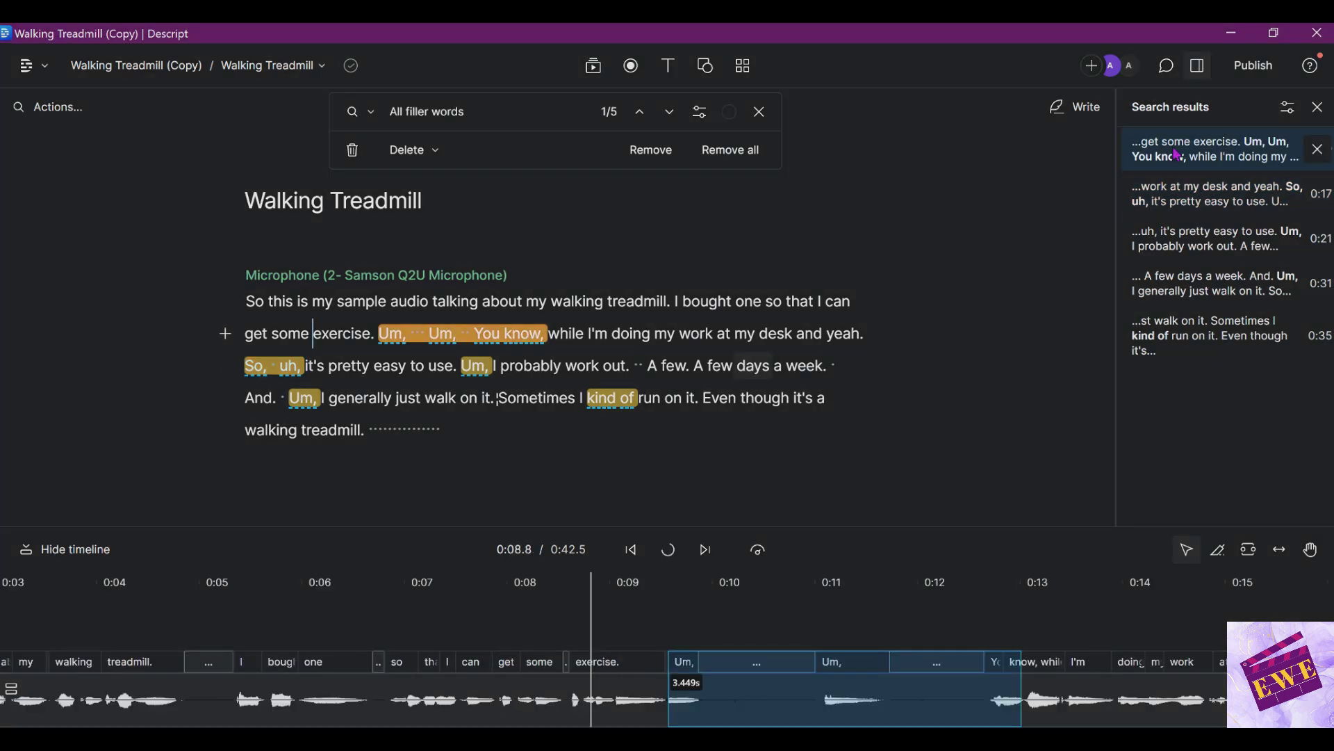
pyautogui.press('space')
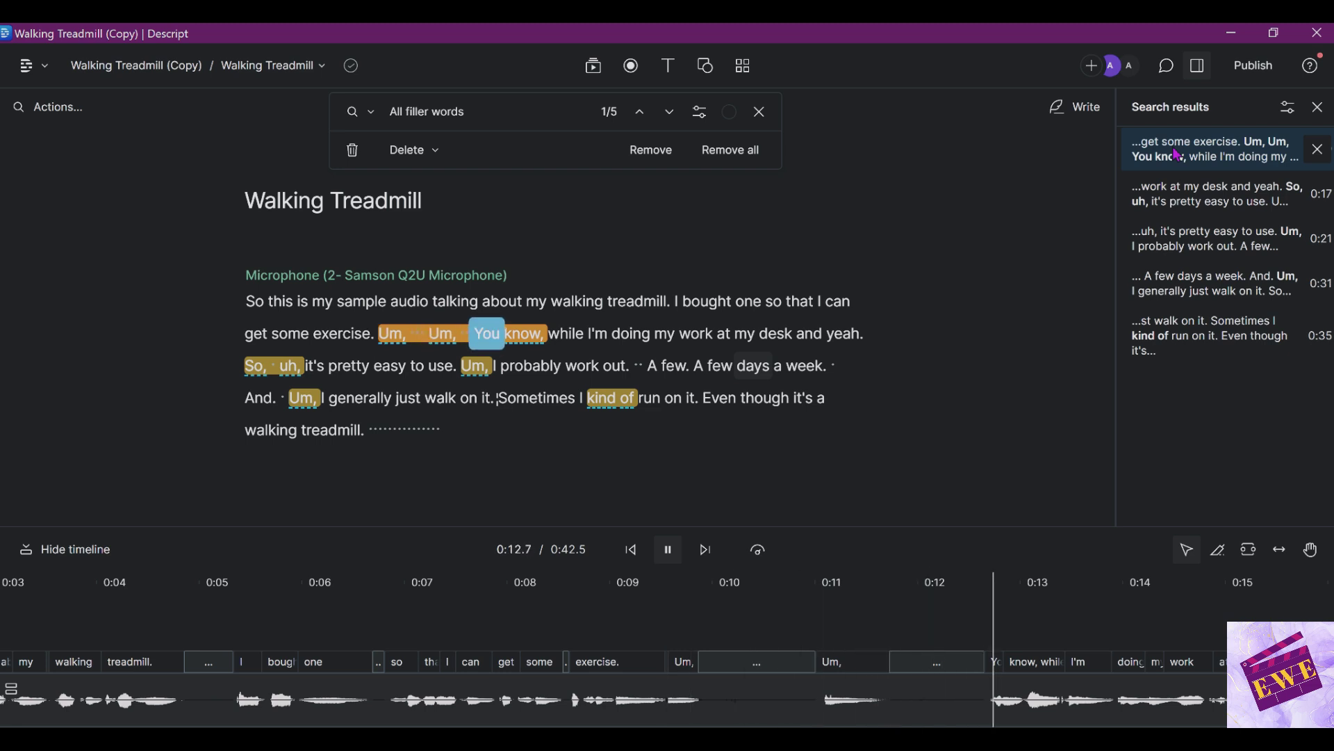
pyautogui.click(1177, 155)
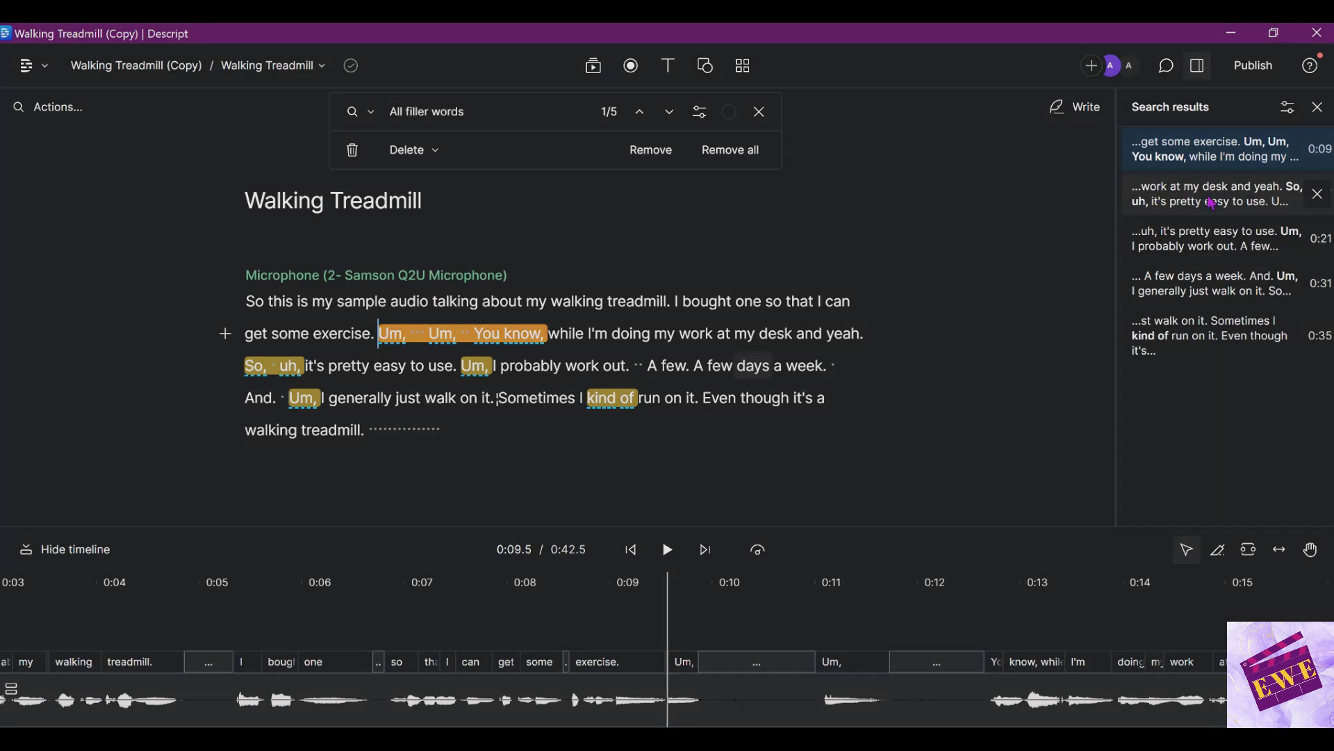
pyautogui.click(1211, 203)
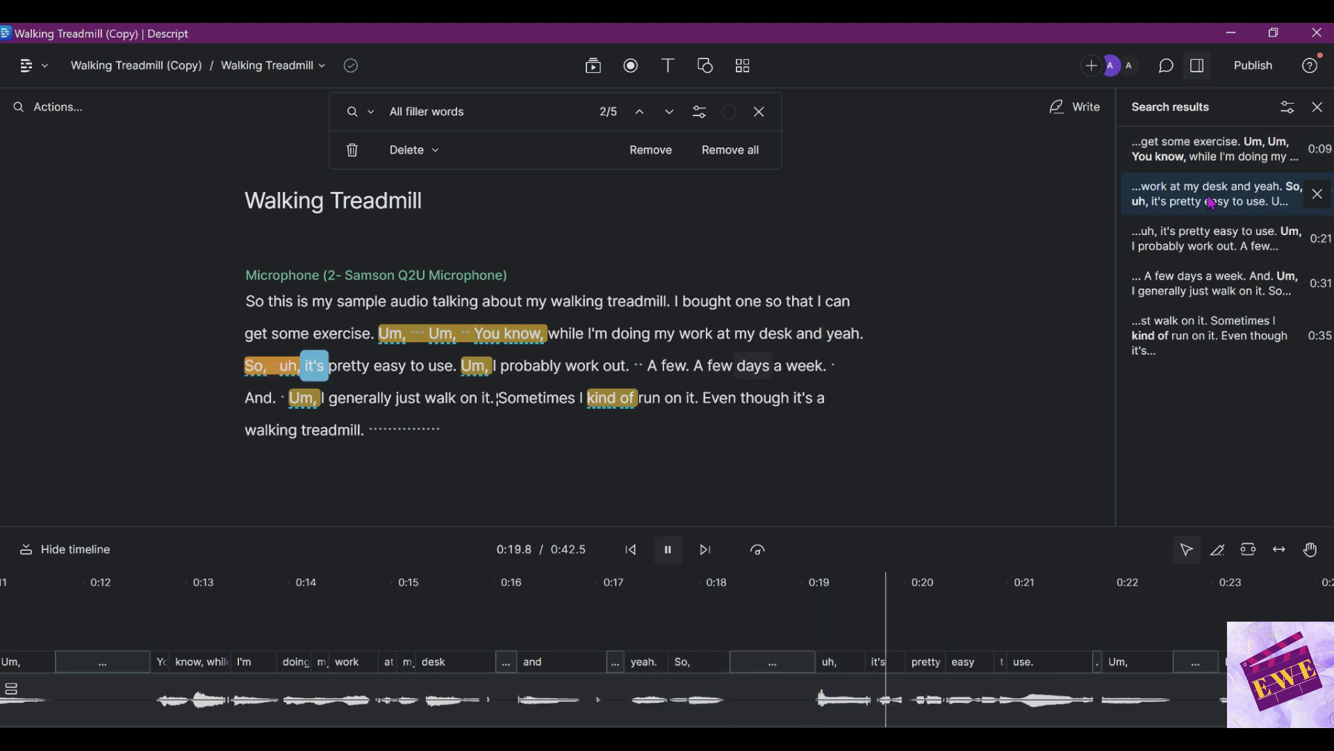
pyautogui.press('space')
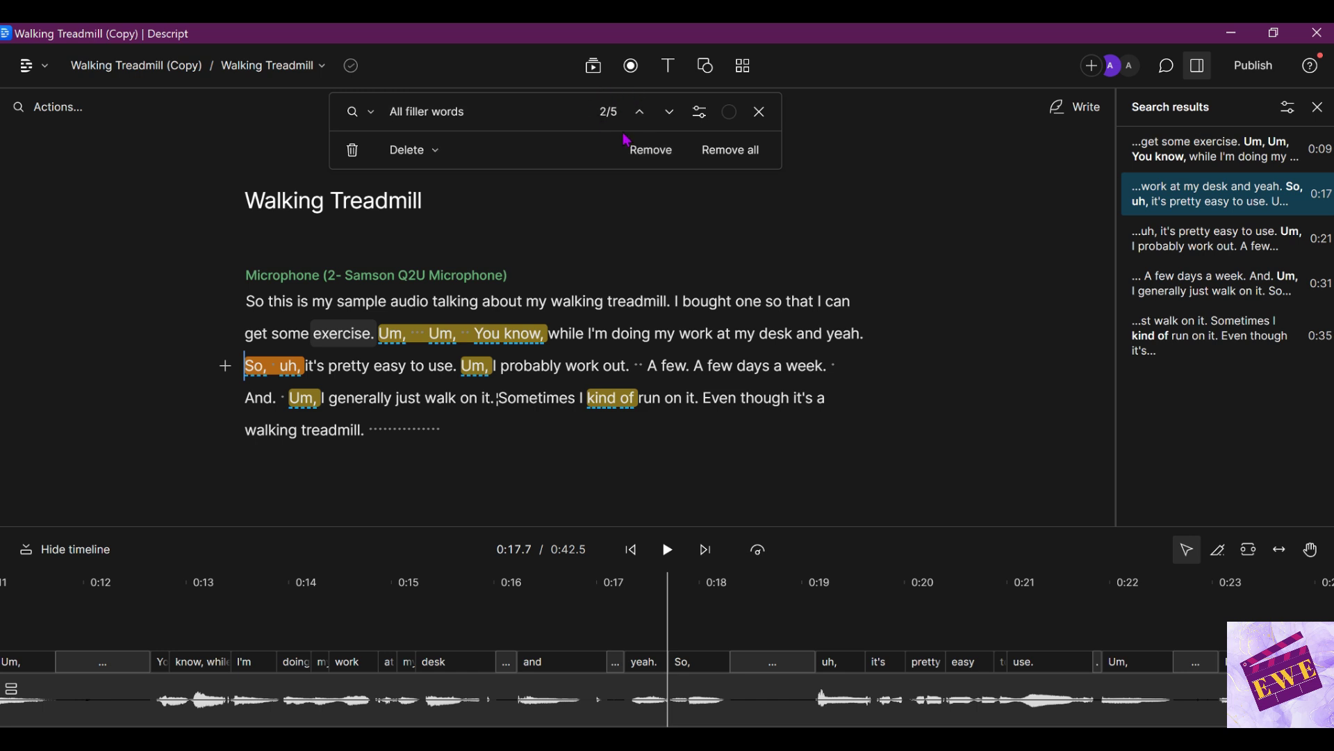
# Step: In the filler-word type list, uncheck then re-check 'So' so all filler words stay selected
pyautogui.click(431, 124)
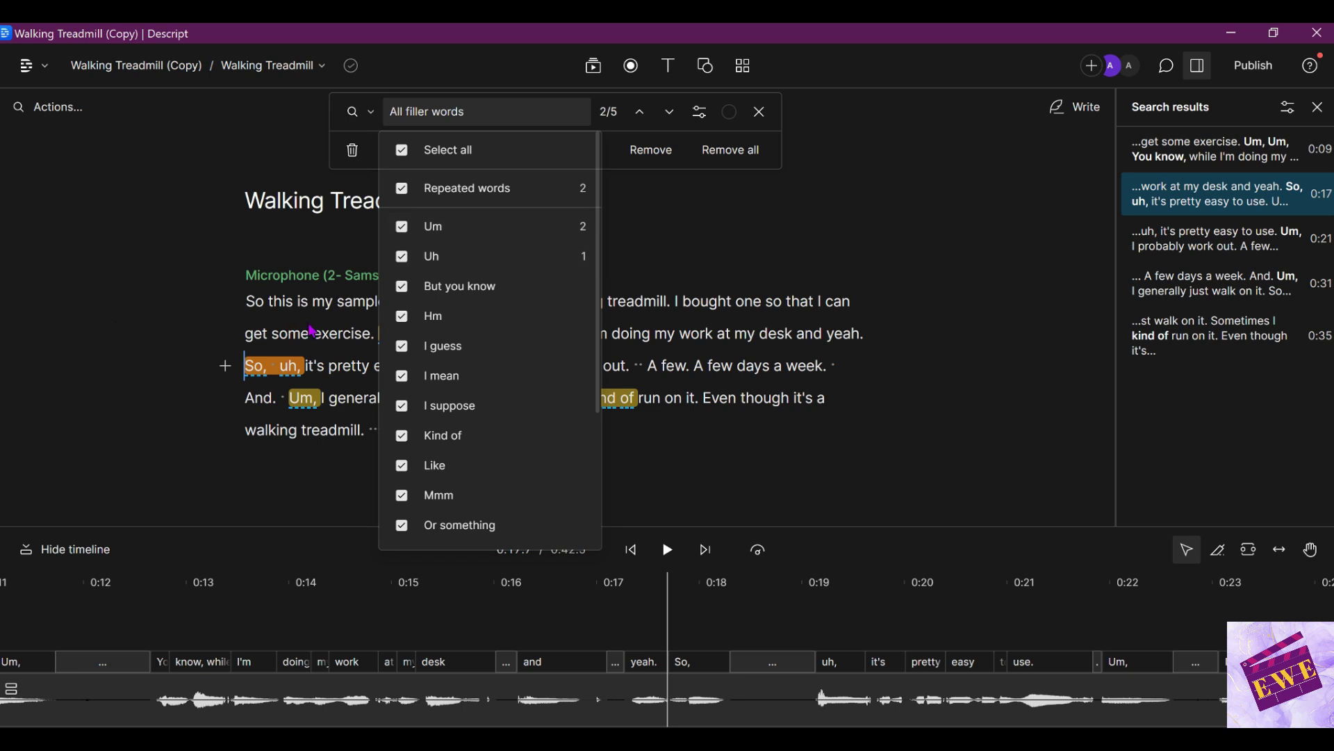
pyautogui.scroll(-1, 405, 487)
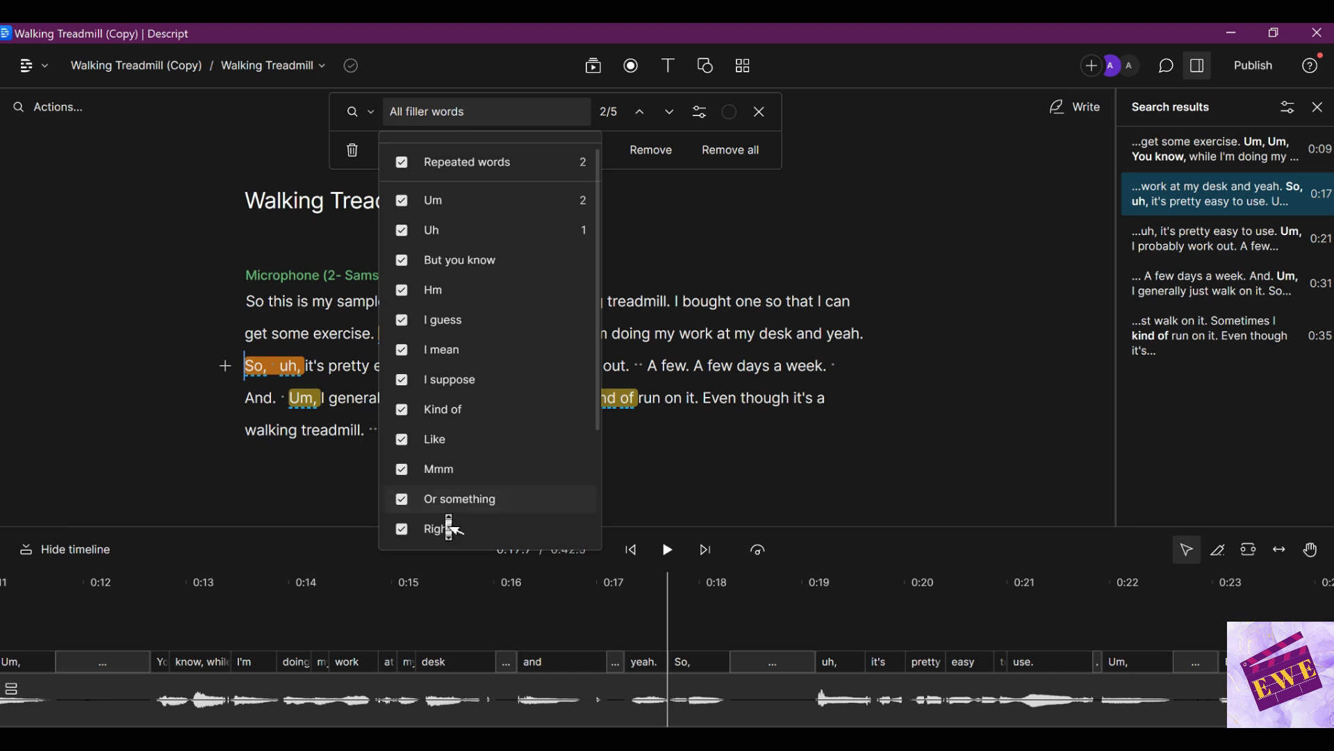
pyautogui.scroll(-3, 447, 525)
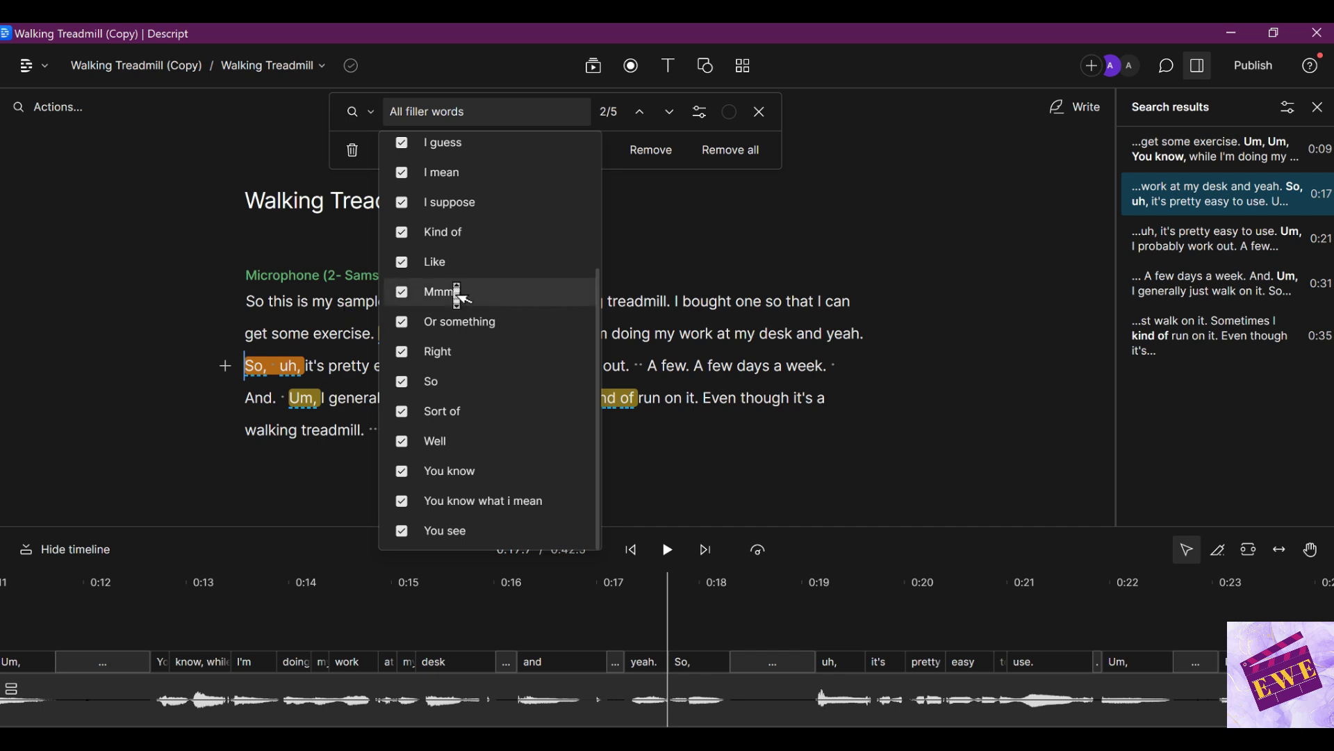
pyautogui.scroll(3, 455, 292)
pyautogui.scroll(-3, 455, 292)
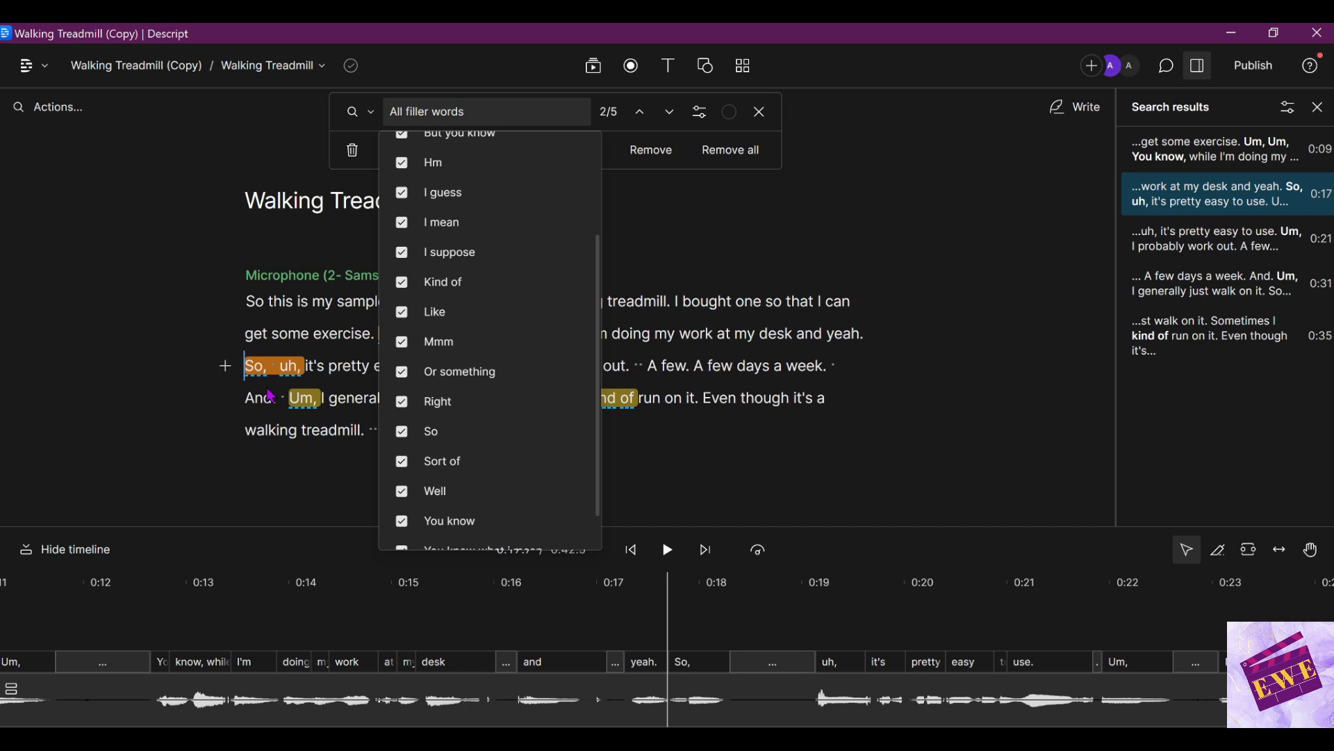
pyautogui.click(406, 434)
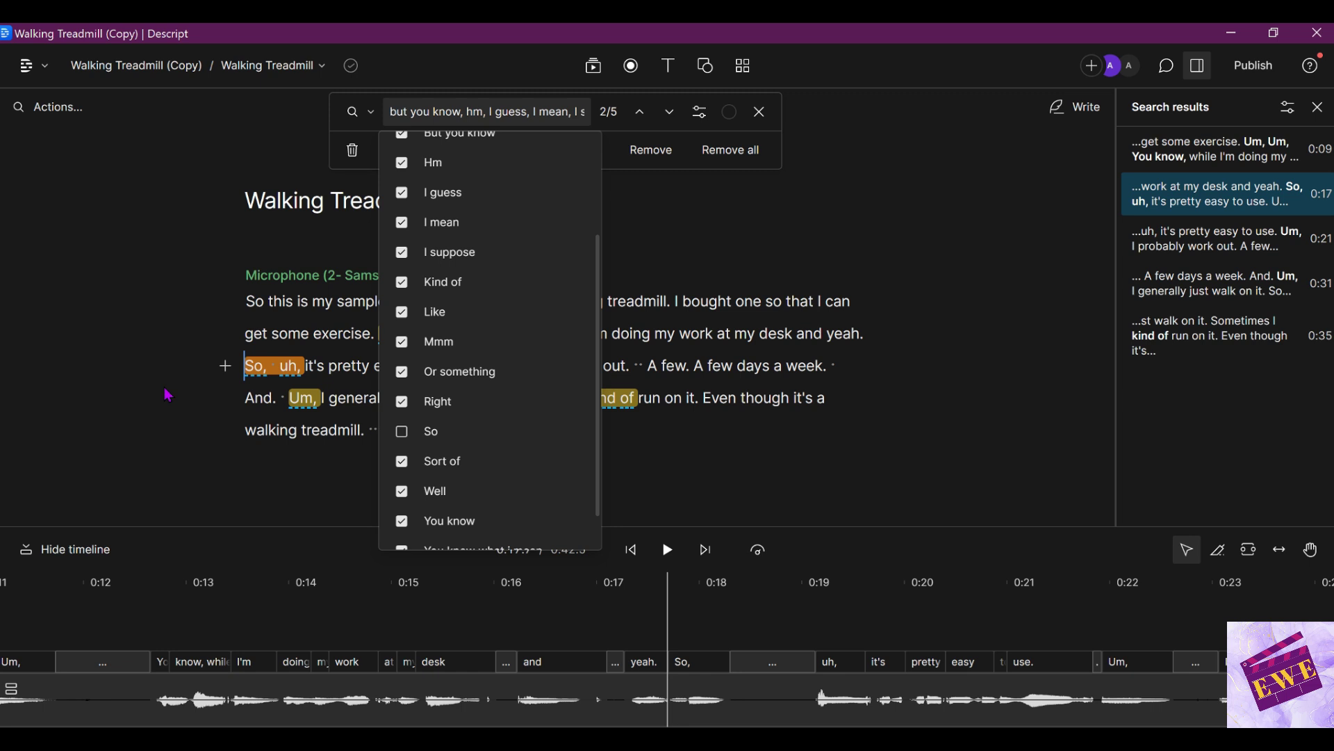
pyautogui.click(403, 434)
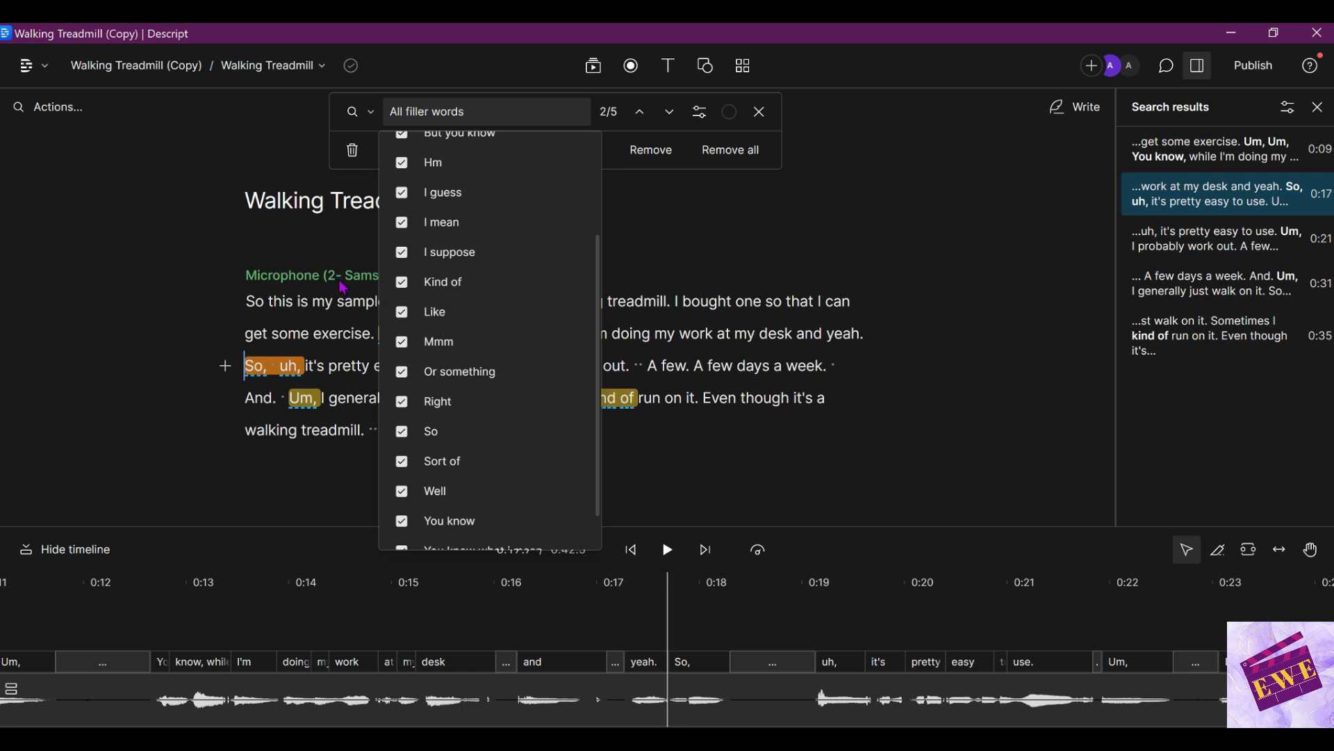
pyautogui.scroll(1, 403, 221)
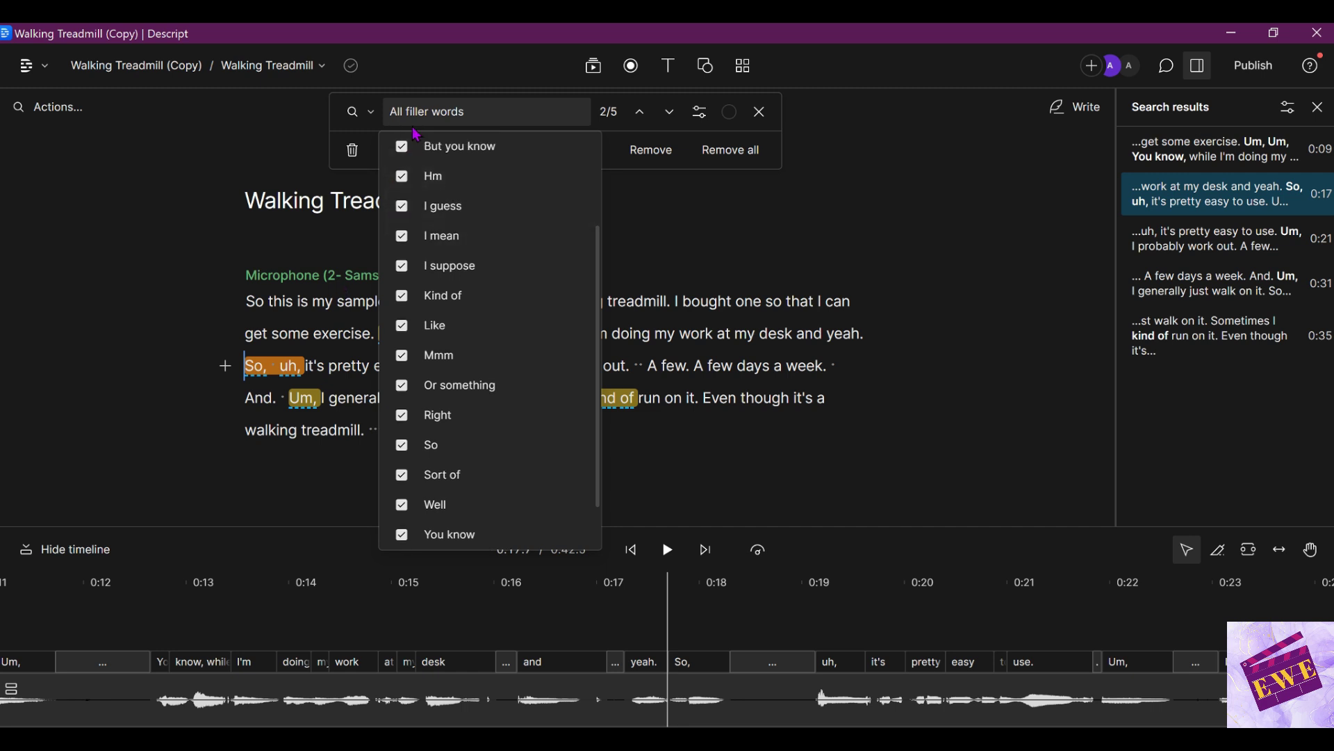
# Step: Close the filler-word type list and bring up the handling options for found fillers
pyautogui.click(374, 116)
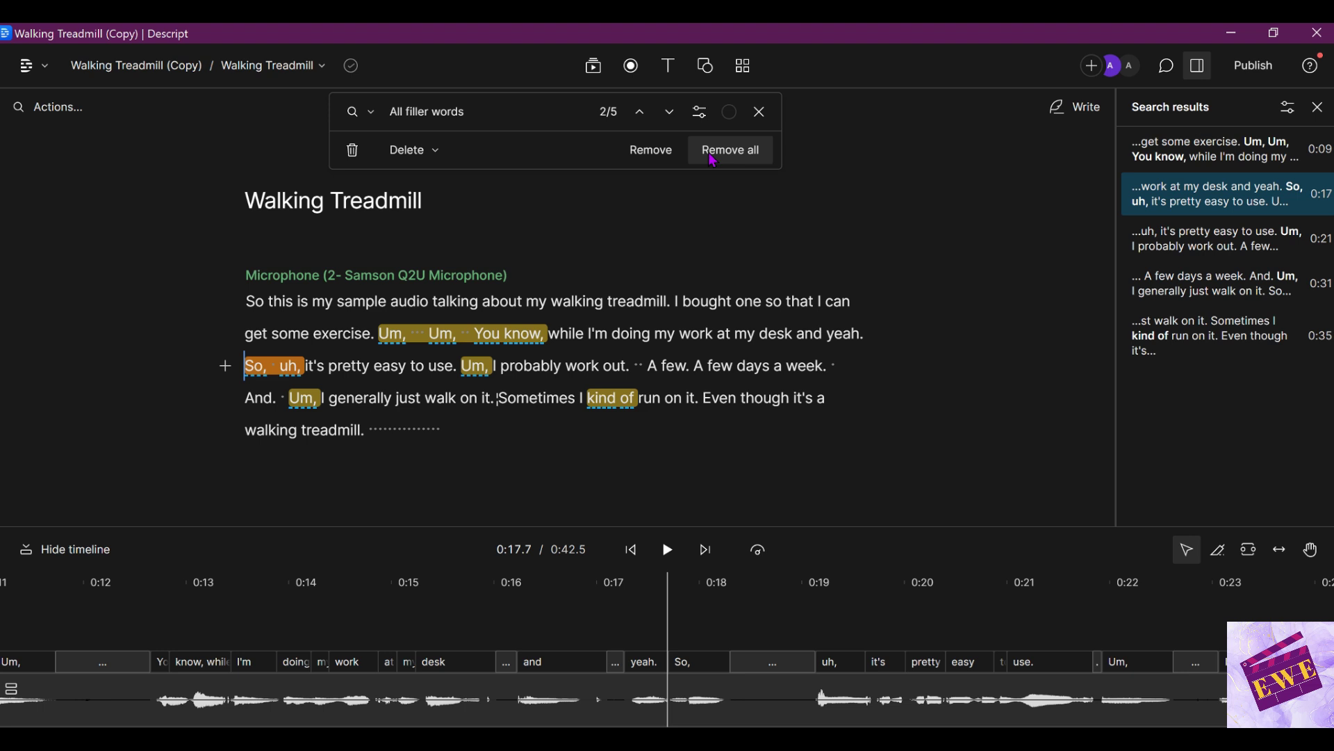
pyautogui.click(600, 152)
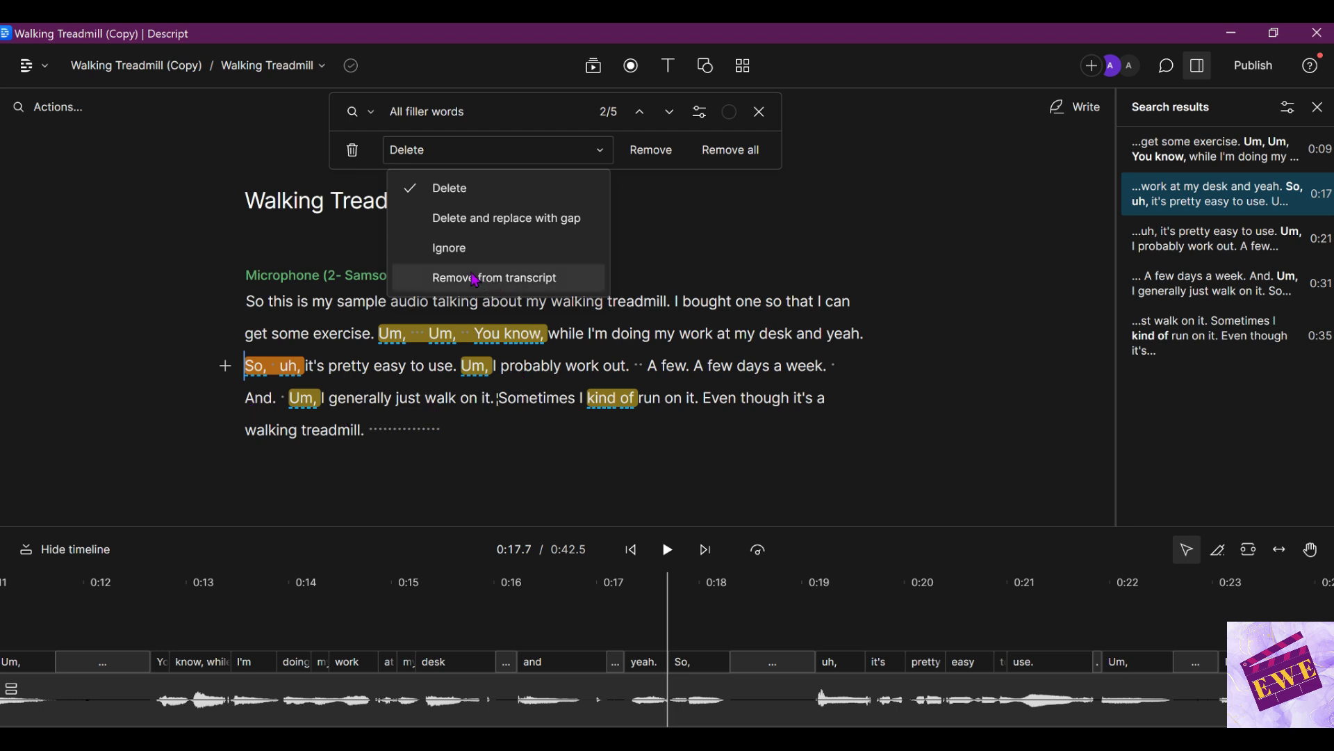
# Step: Keep 'Delete' and remove all five filler matches, shortening the recording to 0:35.0
pyautogui.click(459, 194)
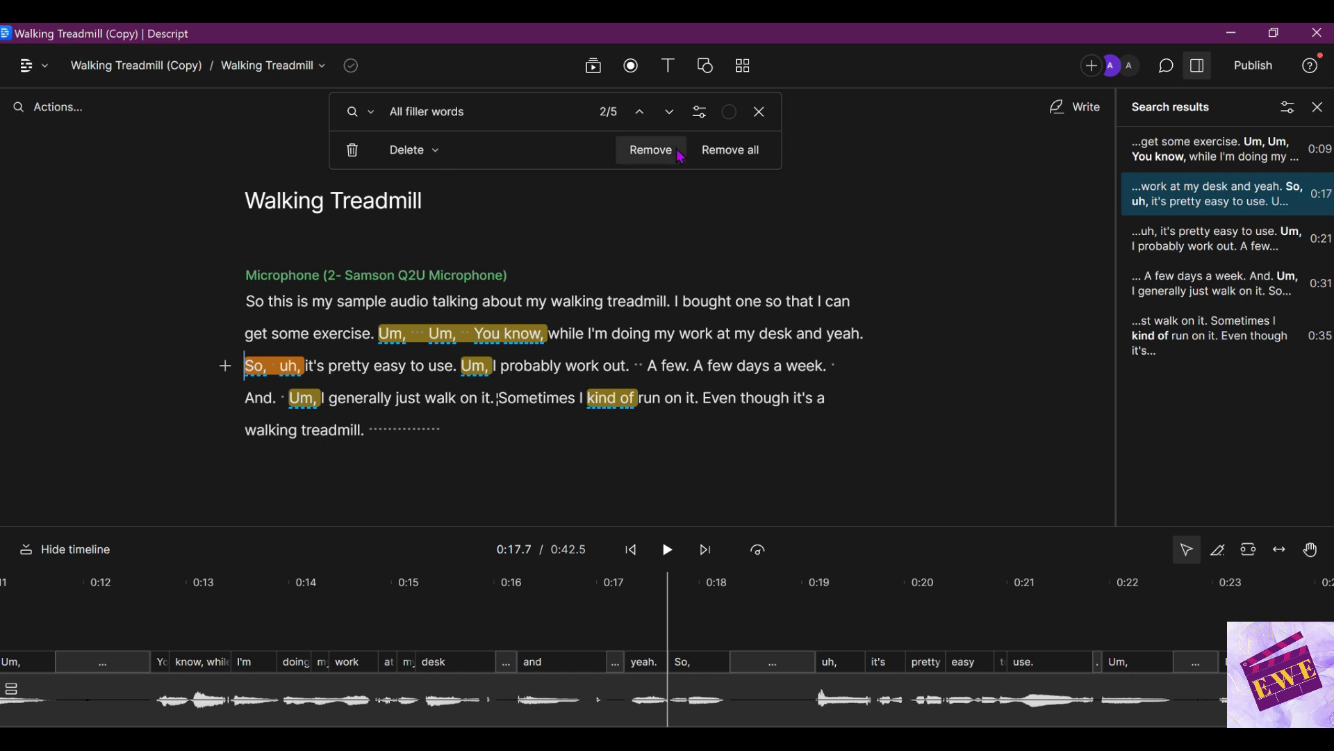
pyautogui.click(716, 155)
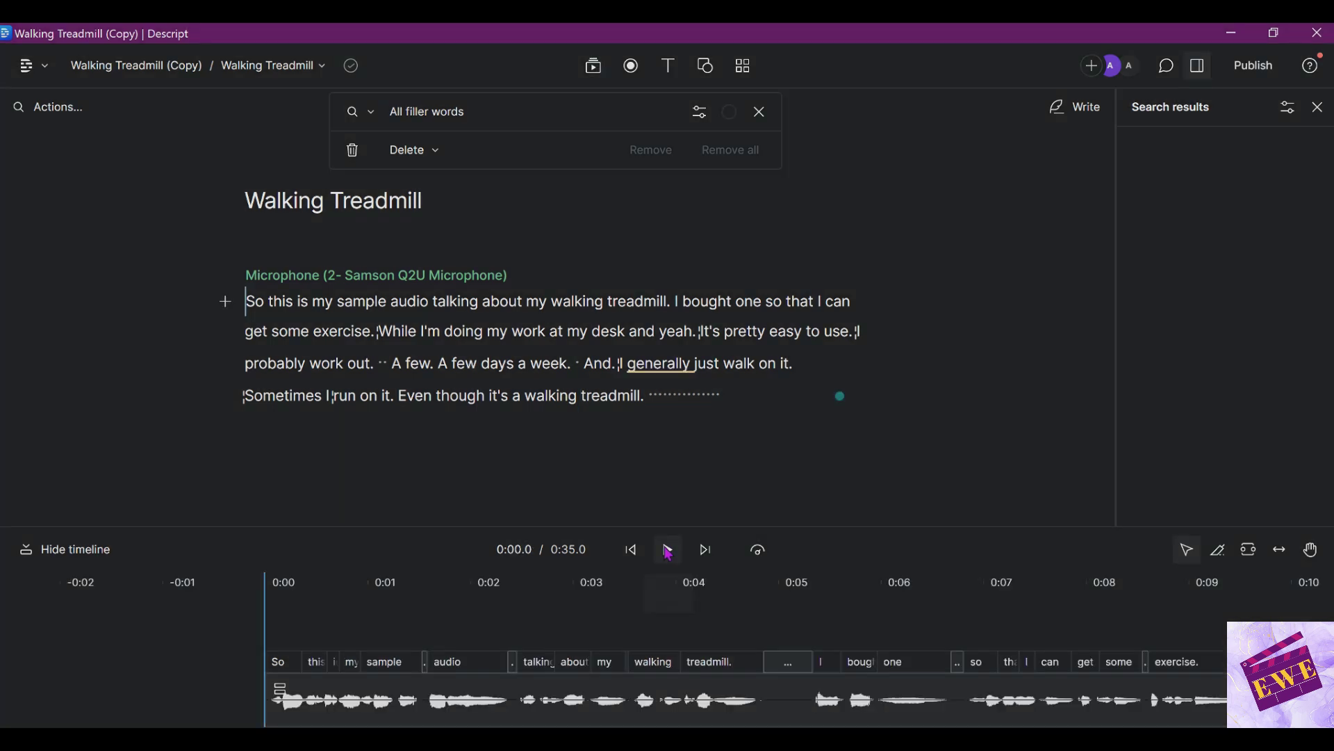
# Step: Play the filler-free 0:35.0 recording from the start and pause near the end
pyautogui.click(668, 550)
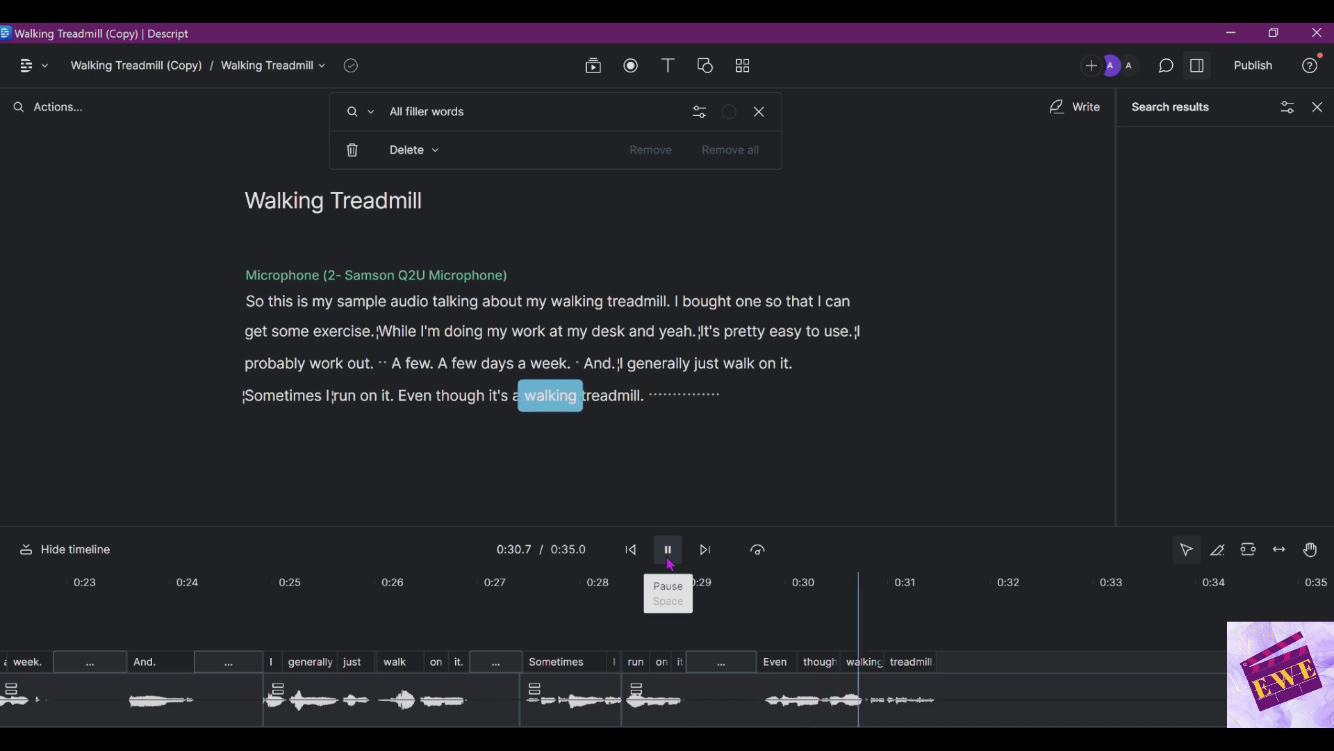
pyautogui.click(669, 550)
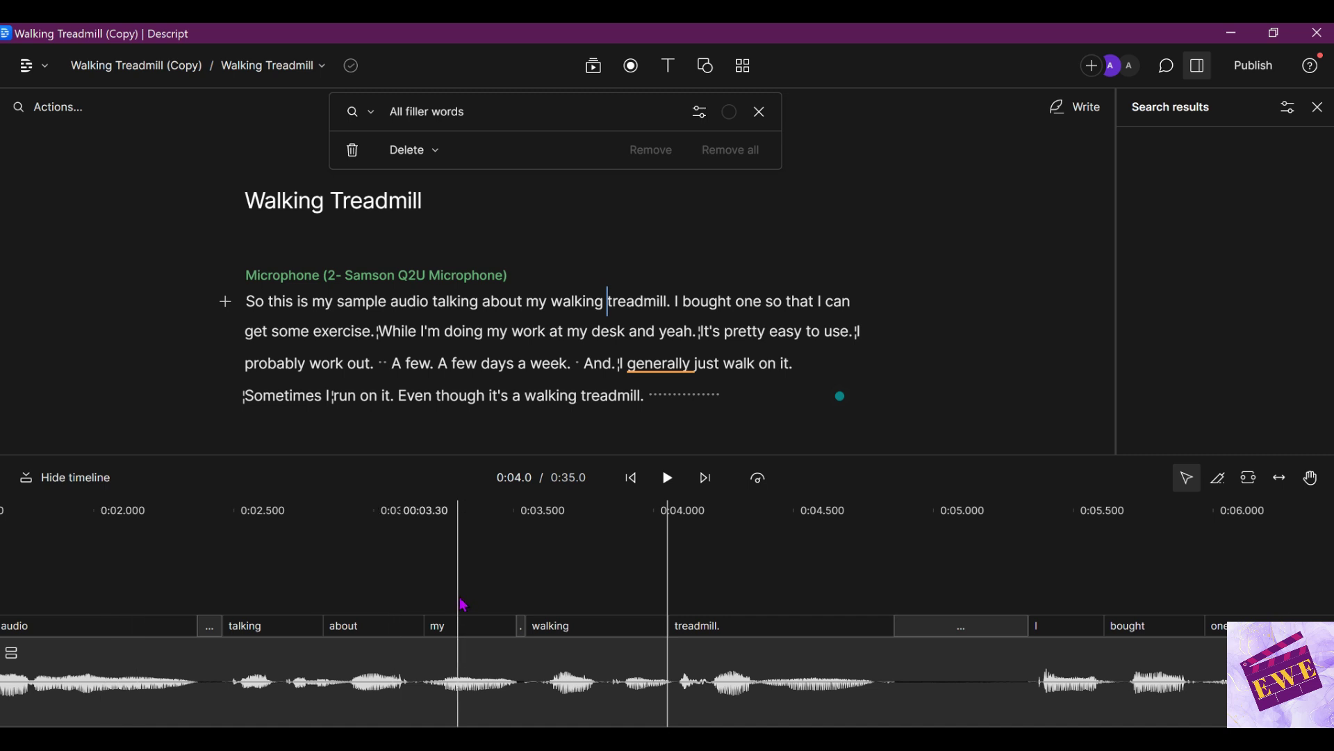
# Step: Trim the gap before 'I bought' on the timeline clip to 0.35s, making it 0:34.6
pyautogui.click(834, 674)
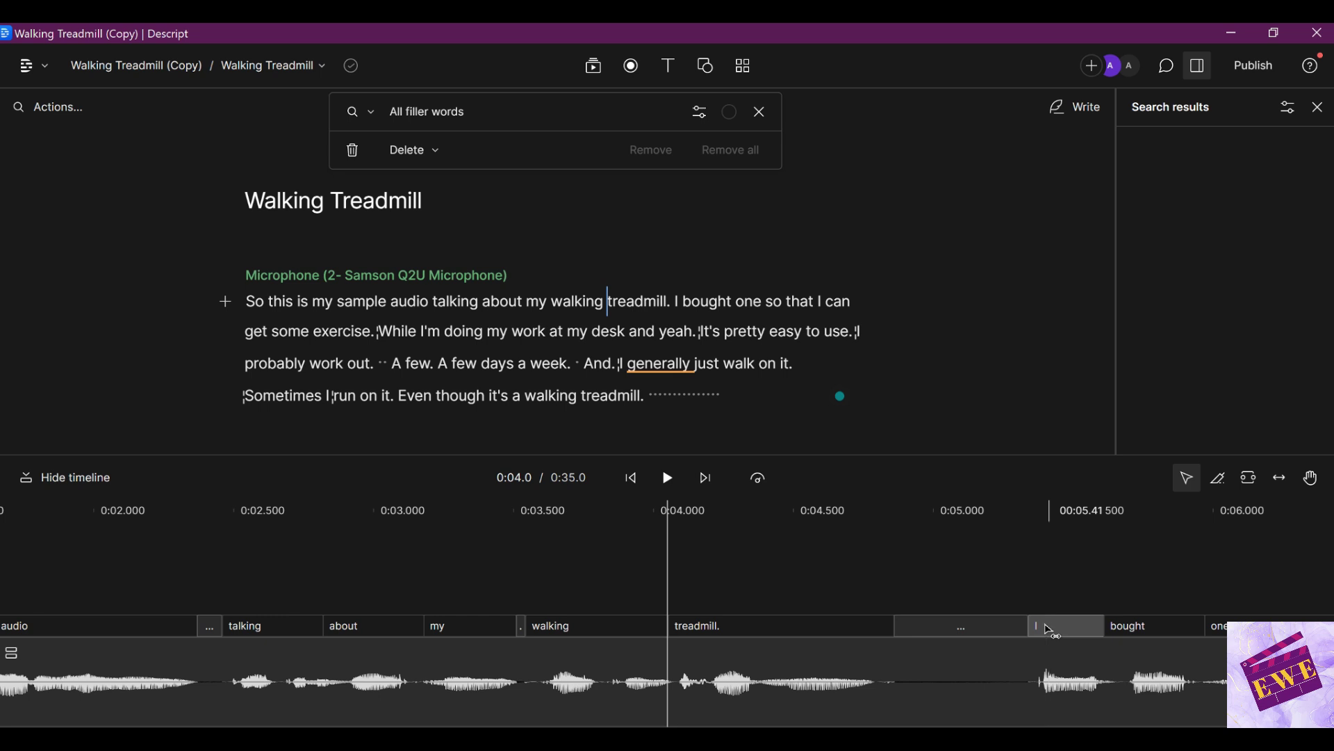
pyautogui.moveTo(1050, 630); pyautogui.dragTo(936, 599)
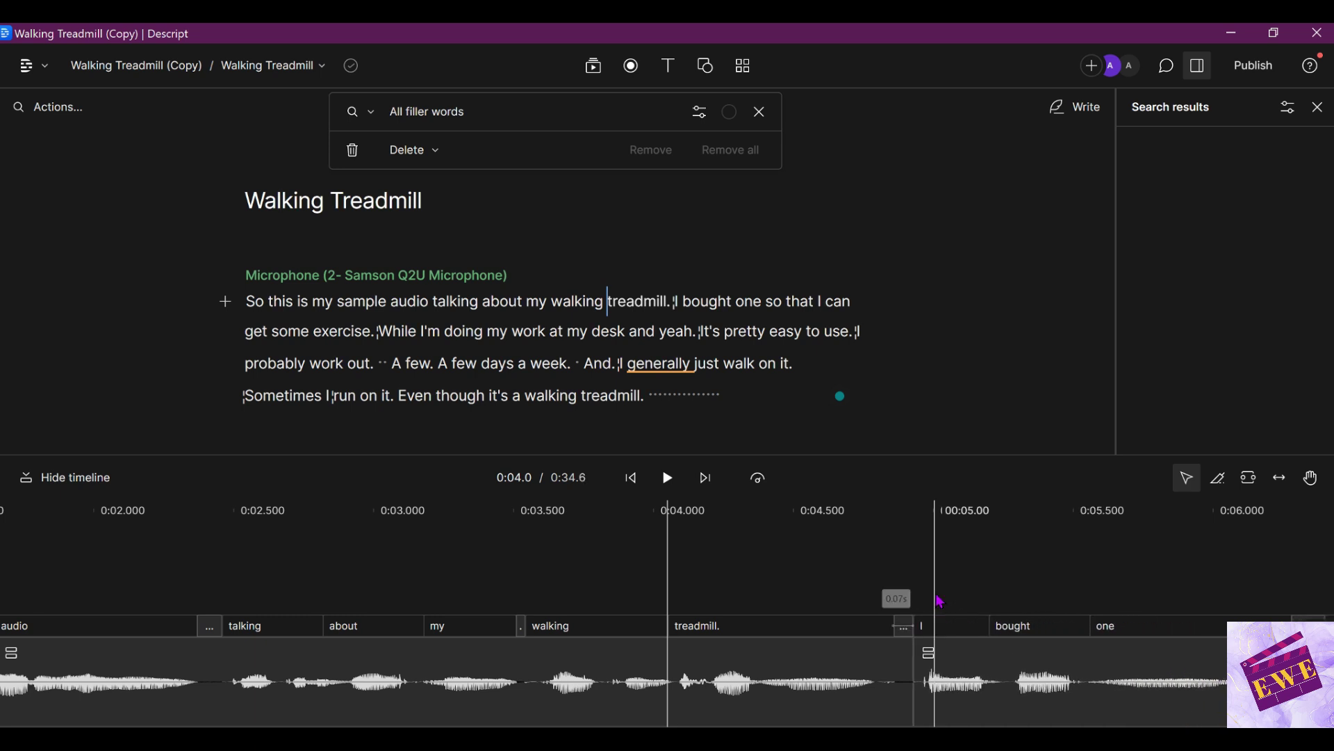
# Step: Play from just before 'my' through 'can' to hear the tightened pause
pyautogui.click(533, 301)
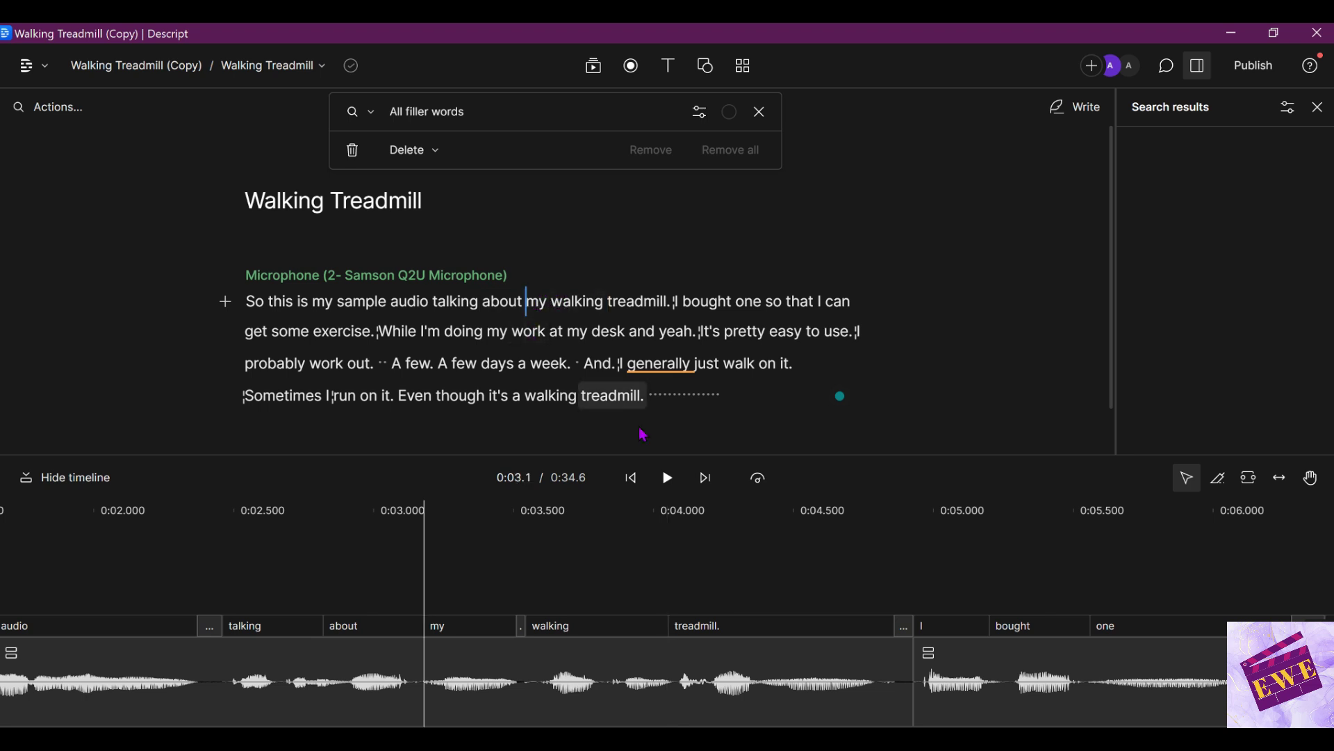
pyautogui.click(667, 480)
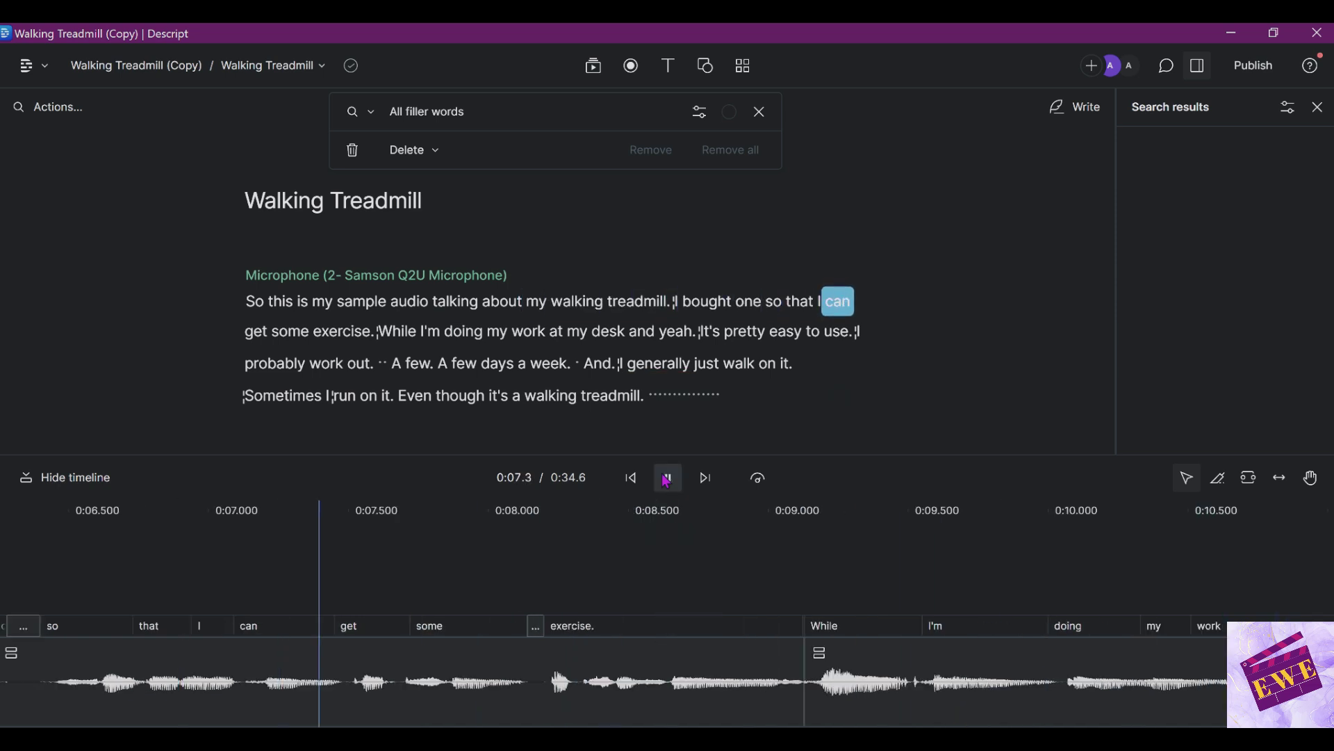
pyautogui.click(667, 480)
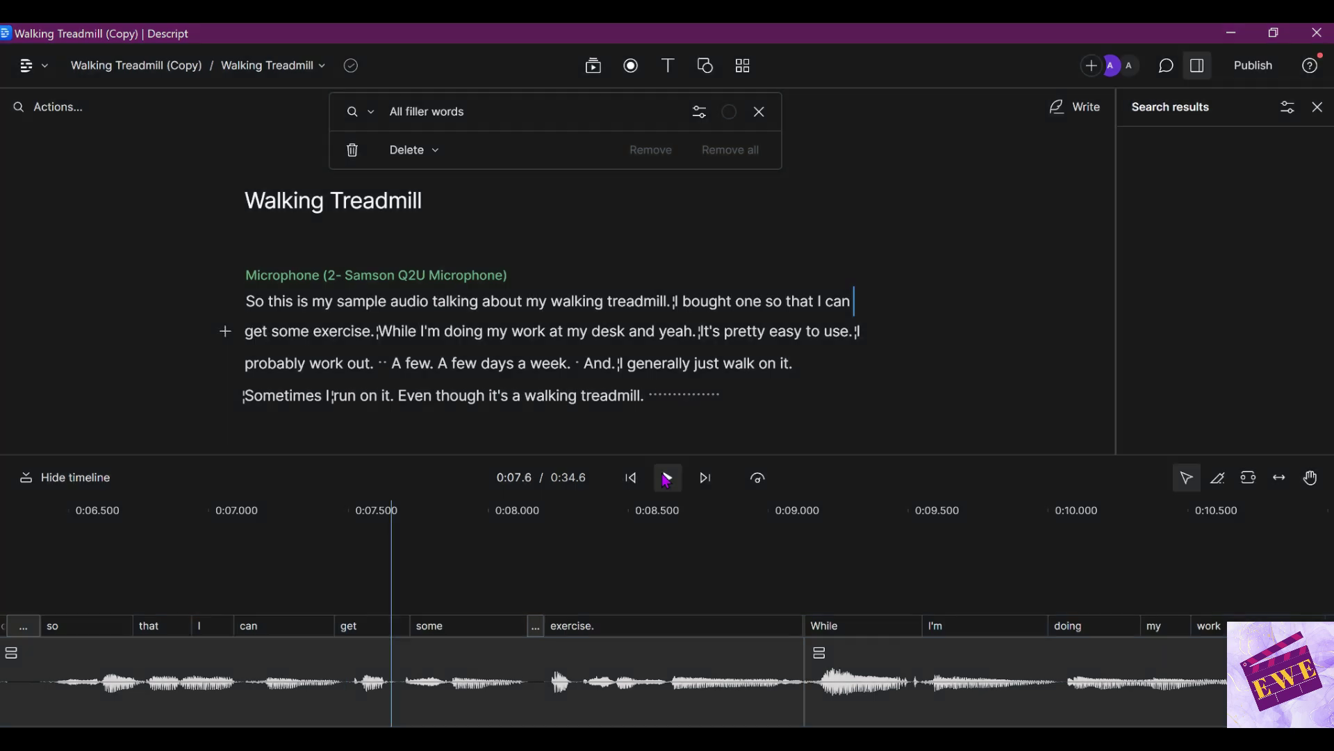